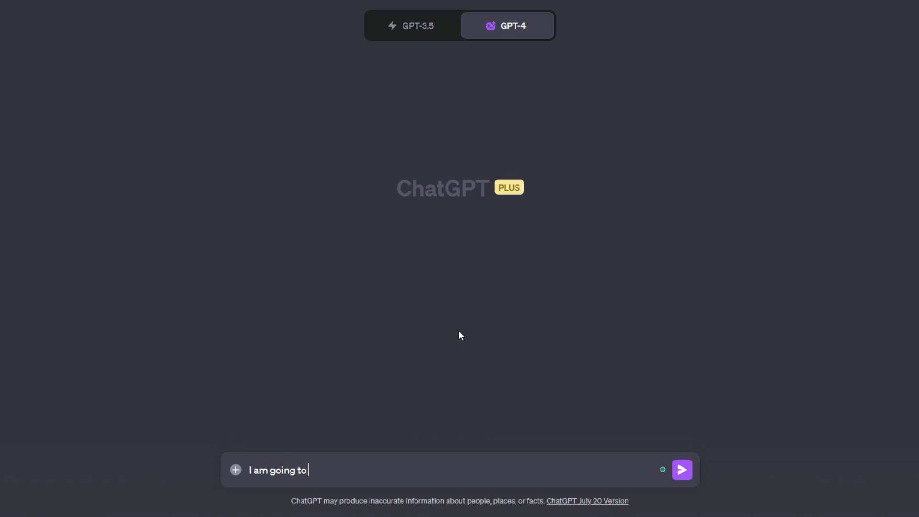
Send a prompt asking to OCR upcoming receipts, extract business name, address, date and amount or total, and summarize the data in an Excel file on request.
type("give you some receipts")
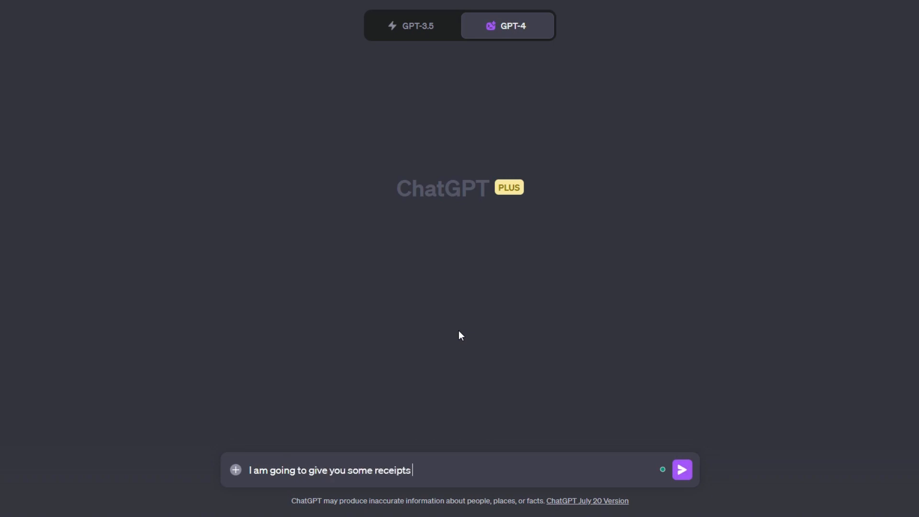
type(" that i want you to ocr and ")
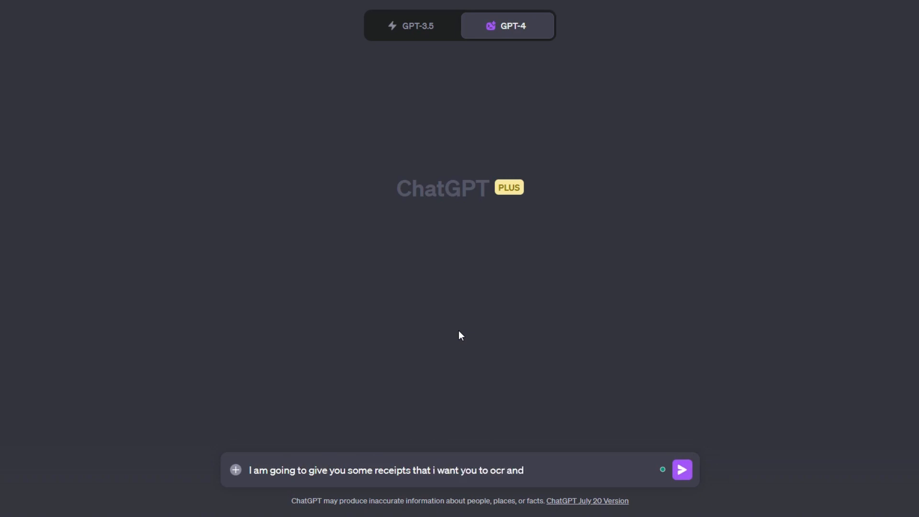
type("extract the business name,")
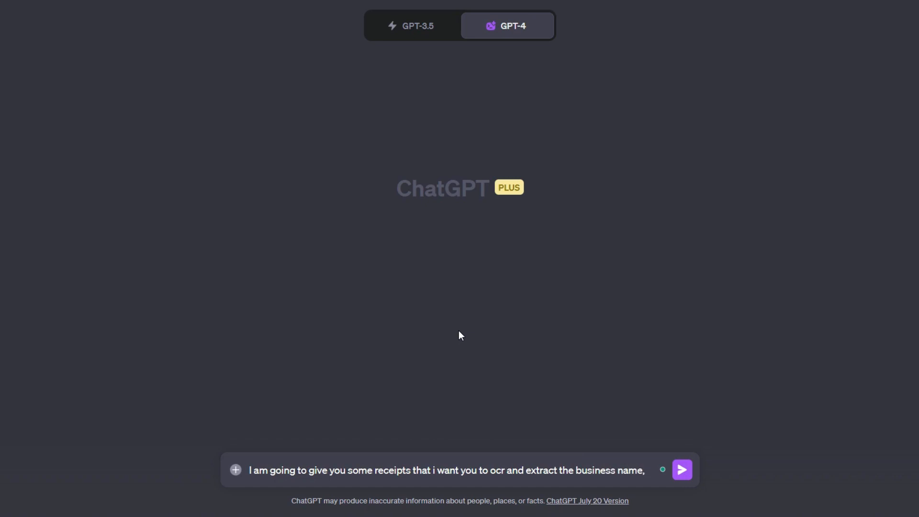
type(" addres")
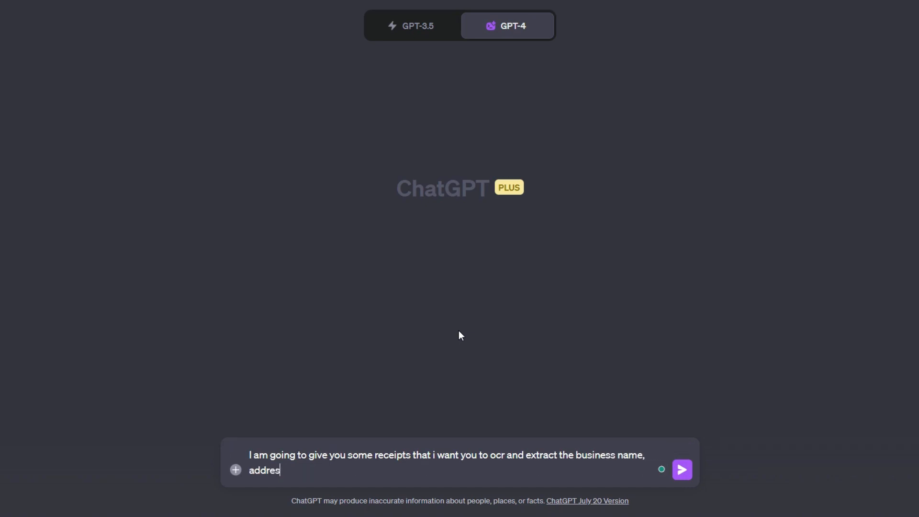
type("s, date, and the am")
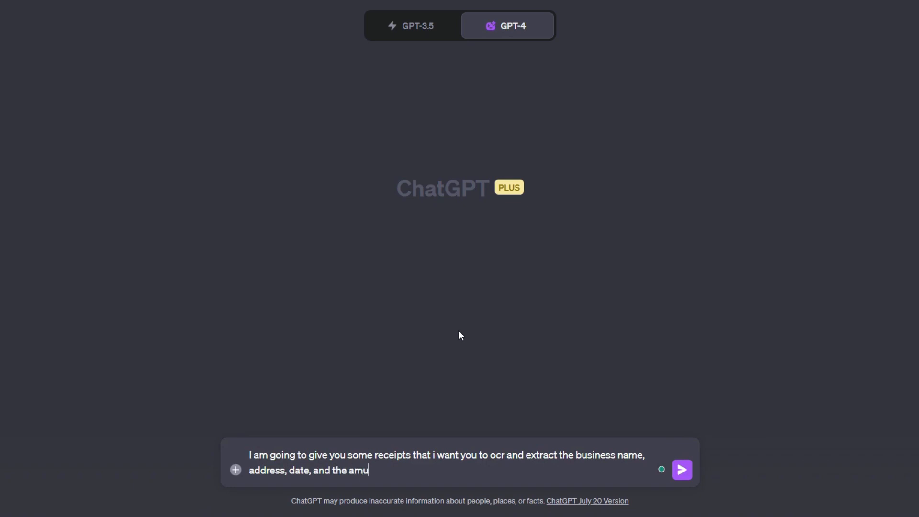
type("ount or total")
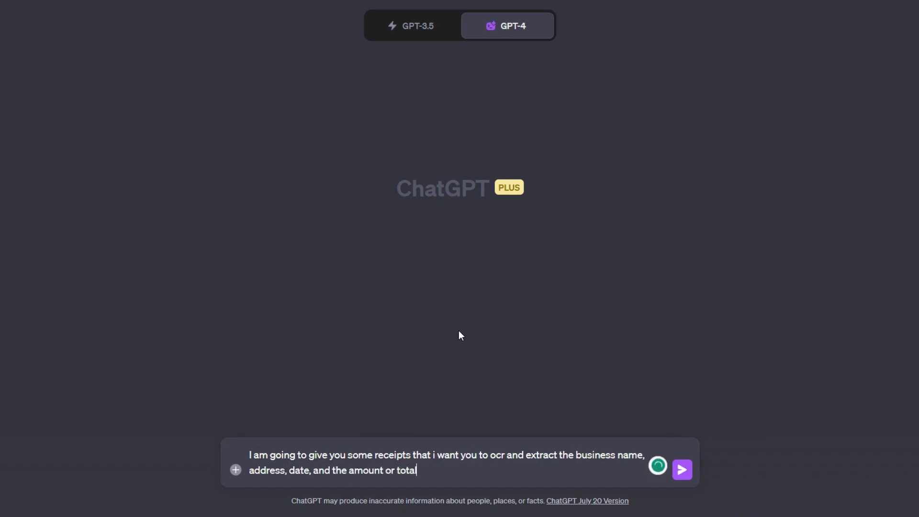
type(". After I am done")
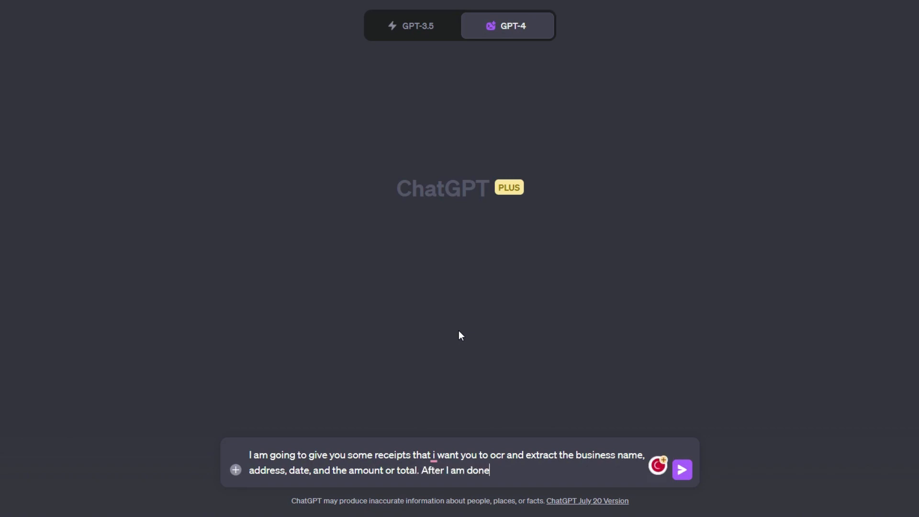
type(", I will ask you to s")
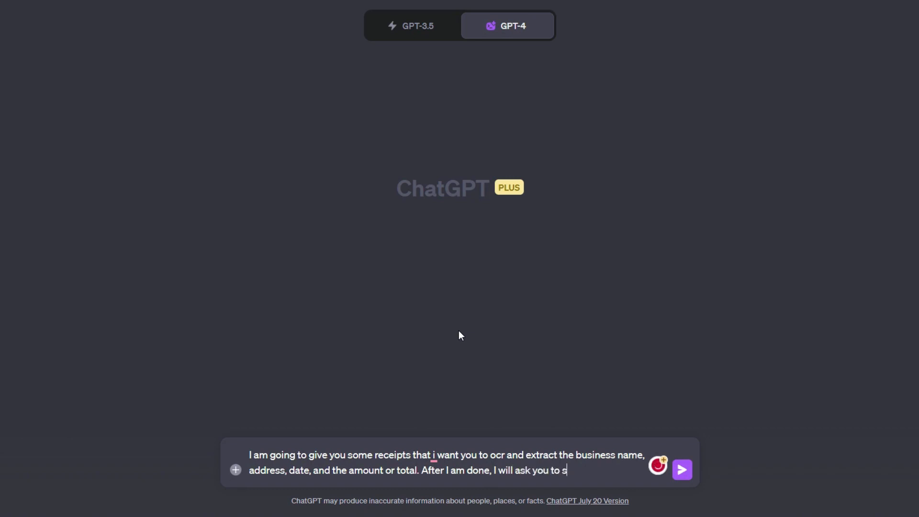
type("ummarize the da")
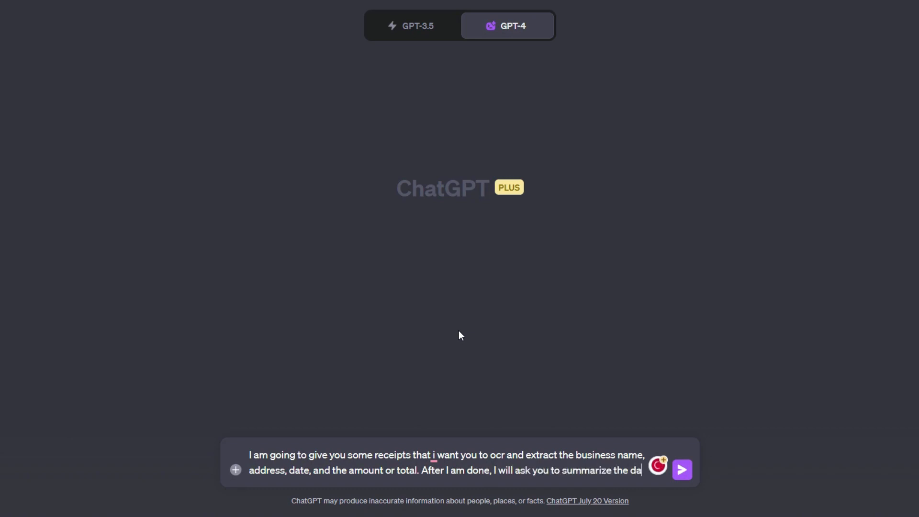
type("ta in an e")
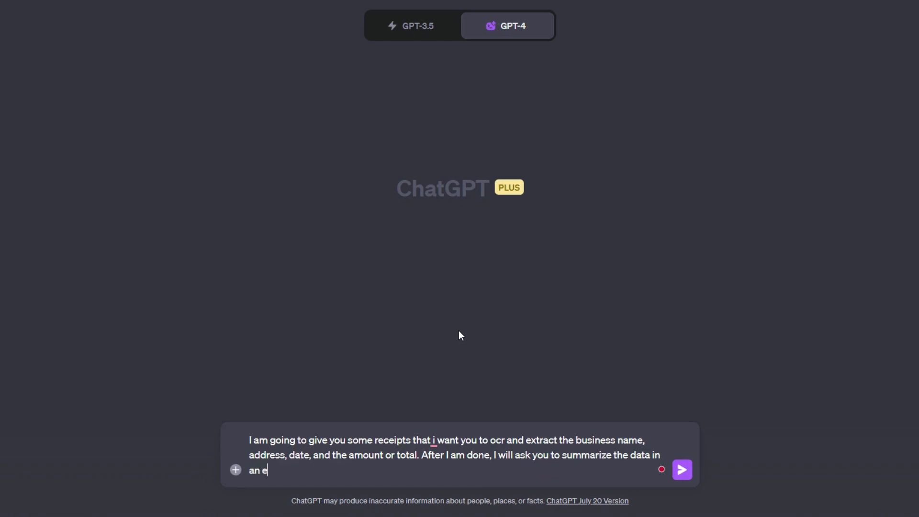
type("xcel file.")
key("Return")
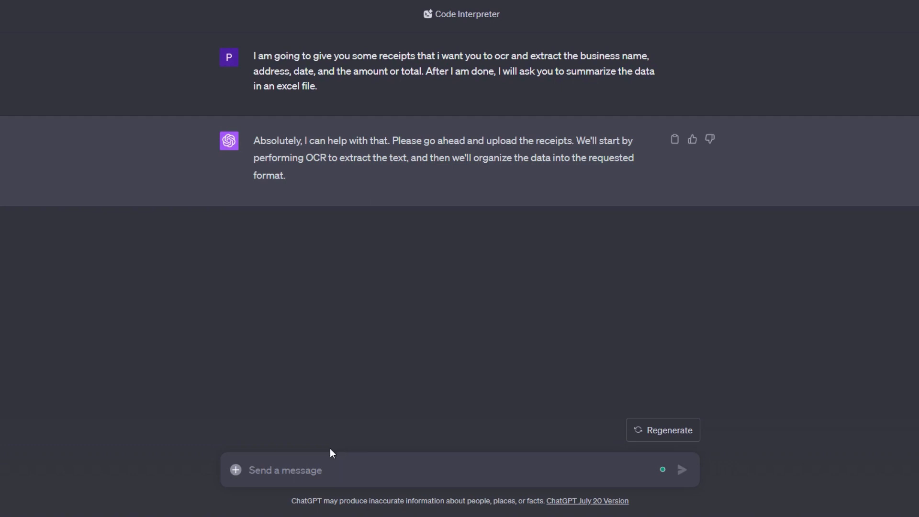
Attach the receipt image 20230801_184334.jpg and send it with the message "this is one".
left_click(237, 471)
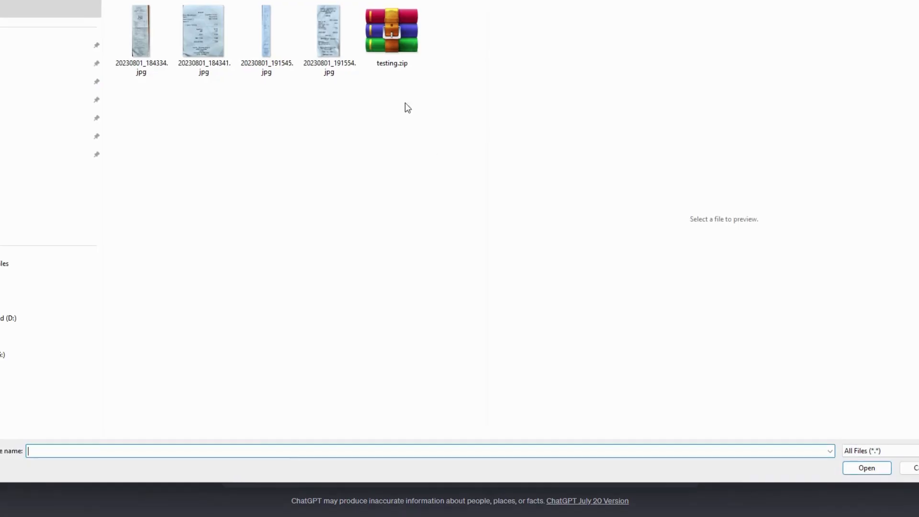
left_click(131, 47)
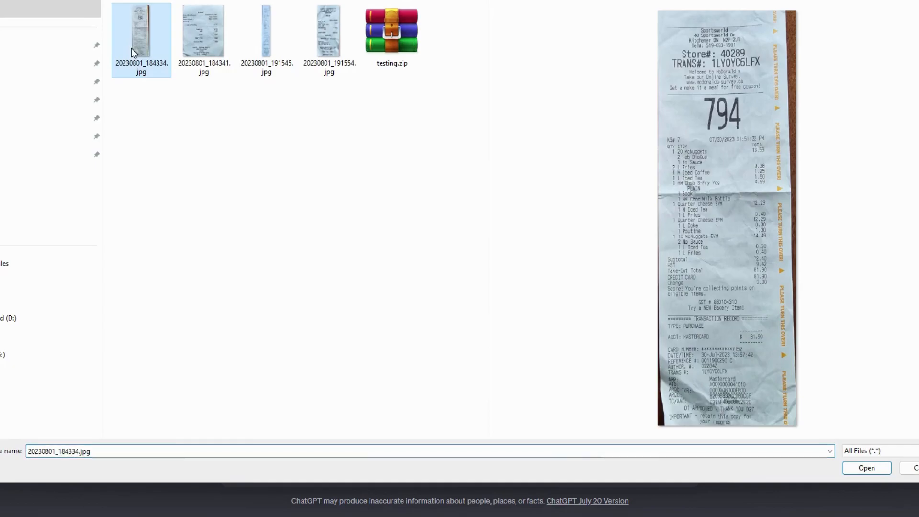
left_click(866, 468)
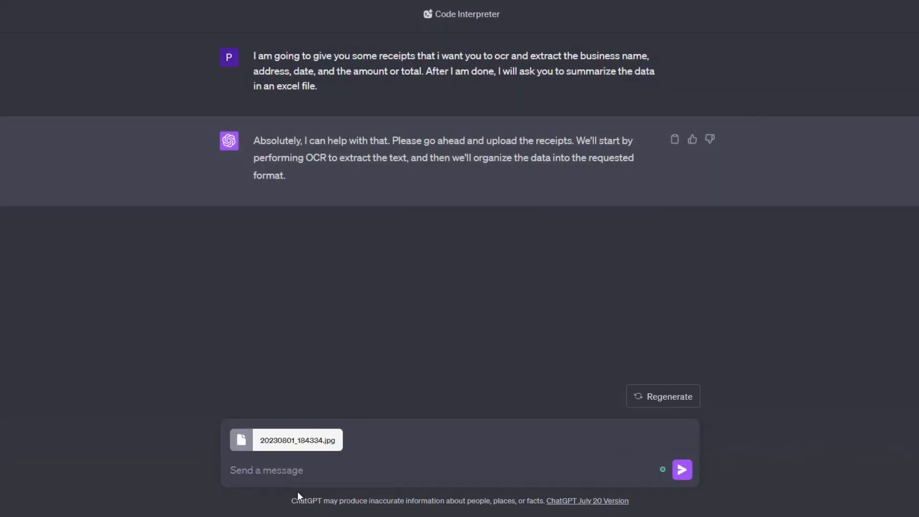
type("this is one")
left_click(682, 470)
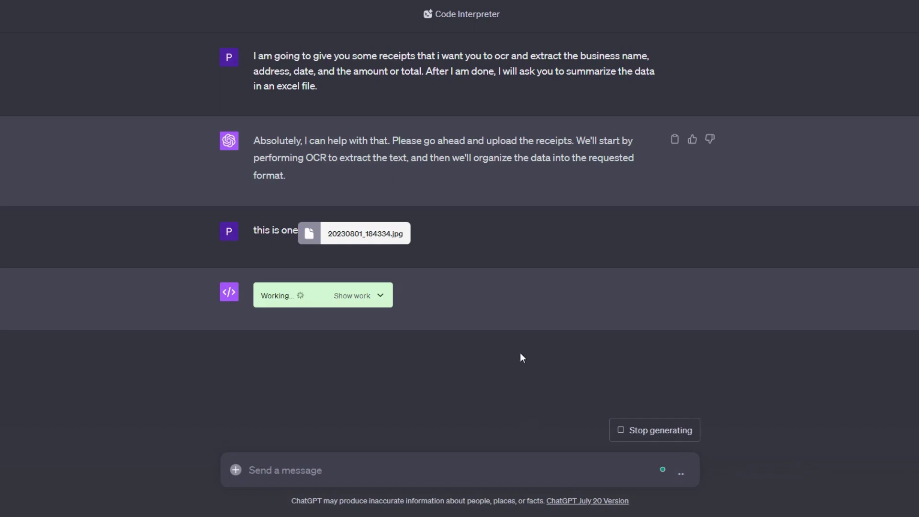
Attach the receipt image 20230801_184341.jpg and send it with the message "this is another".
left_click(237, 469)
left_click(226, 73)
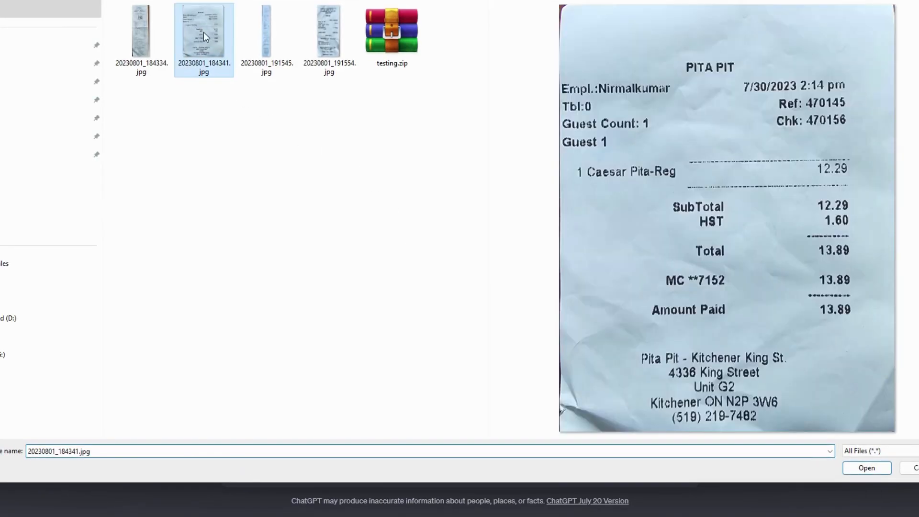
left_click(868, 470)
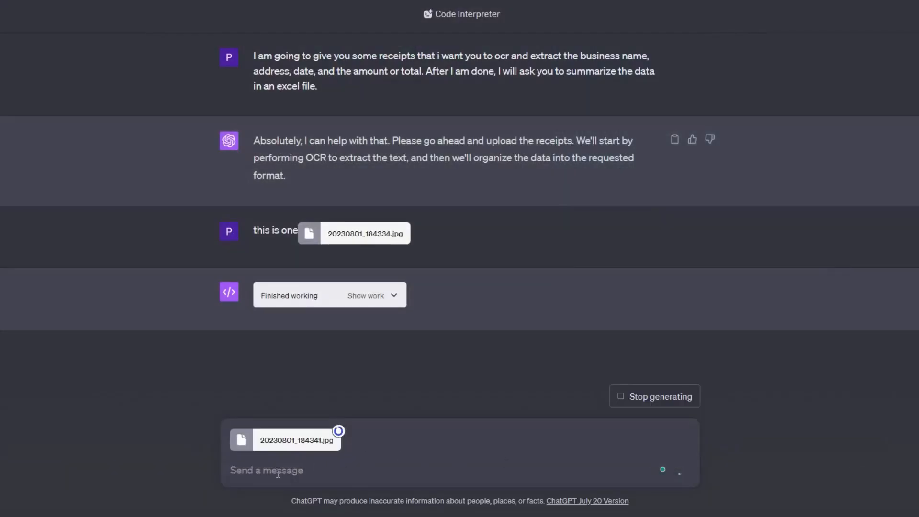
type("this is another")
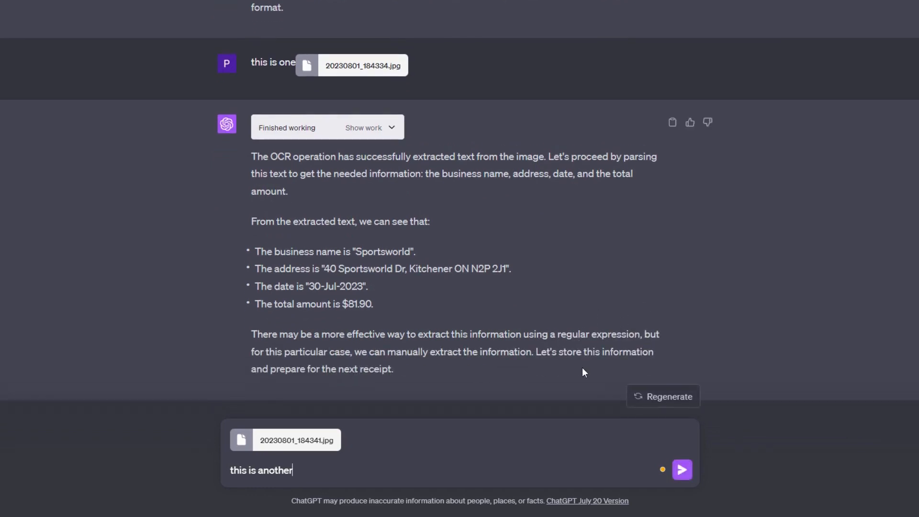
left_click(683, 470)
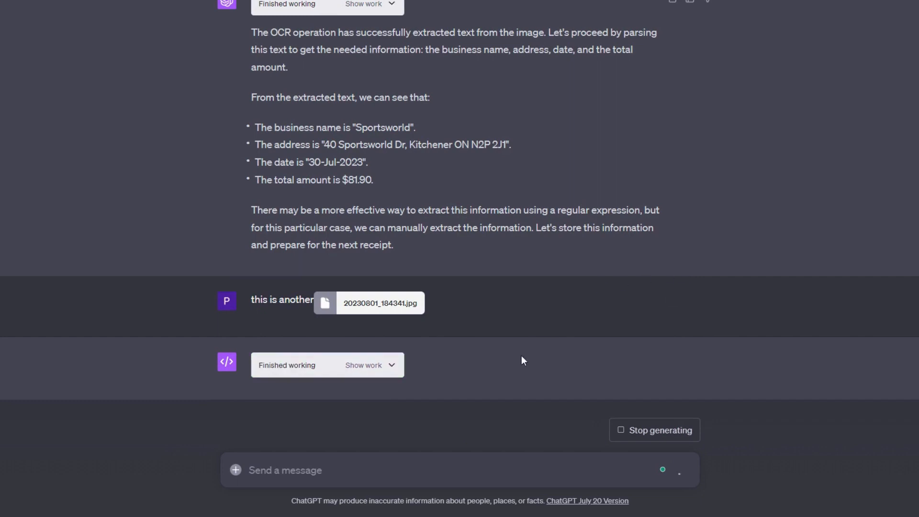
Attach the receipt image 20230801_191545.jpg and send it with the message "this is another one".
left_click(235, 470)
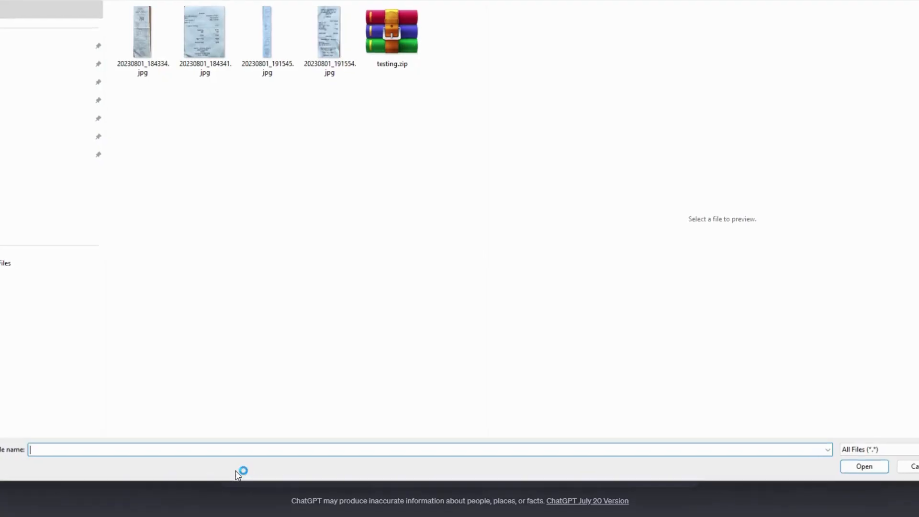
left_click(257, 42)
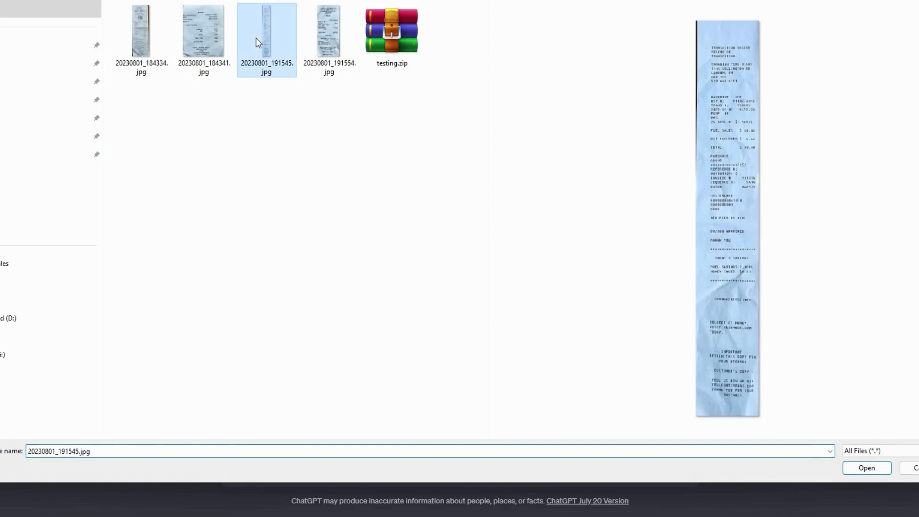
left_click(867, 468)
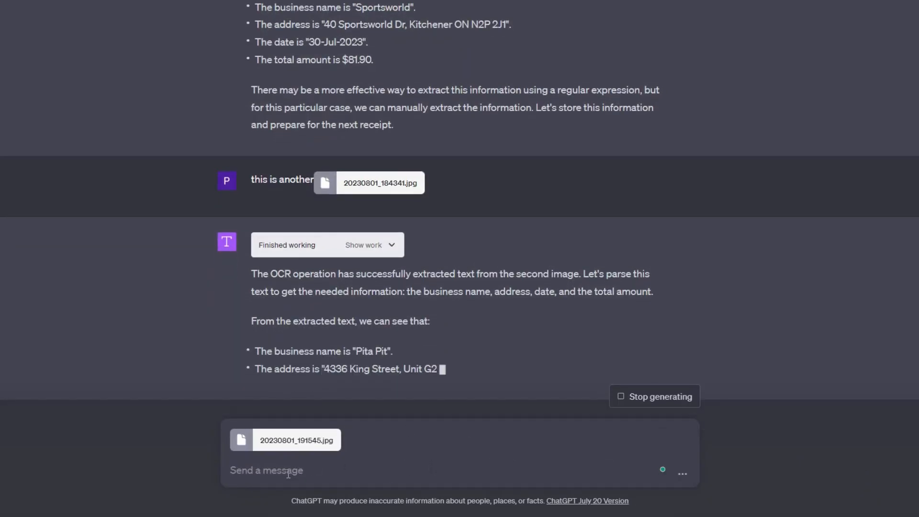
type("this is ")
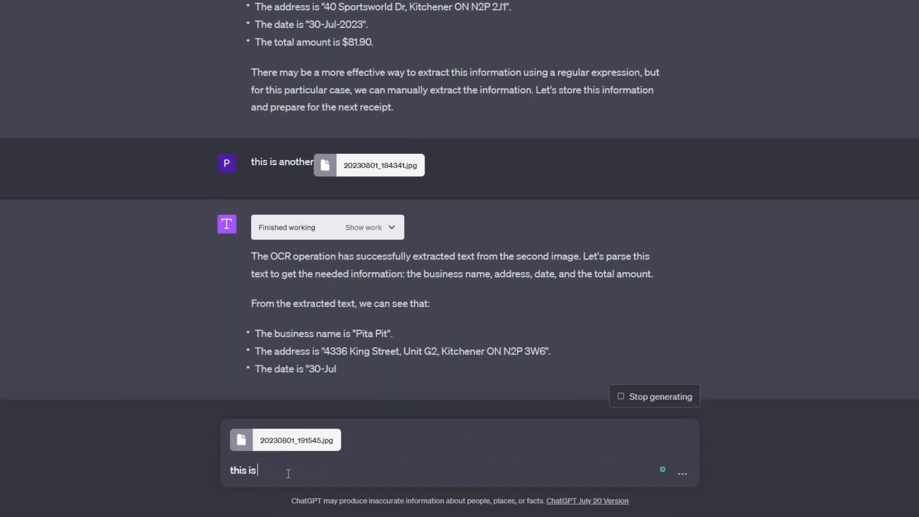
type("anothr one")
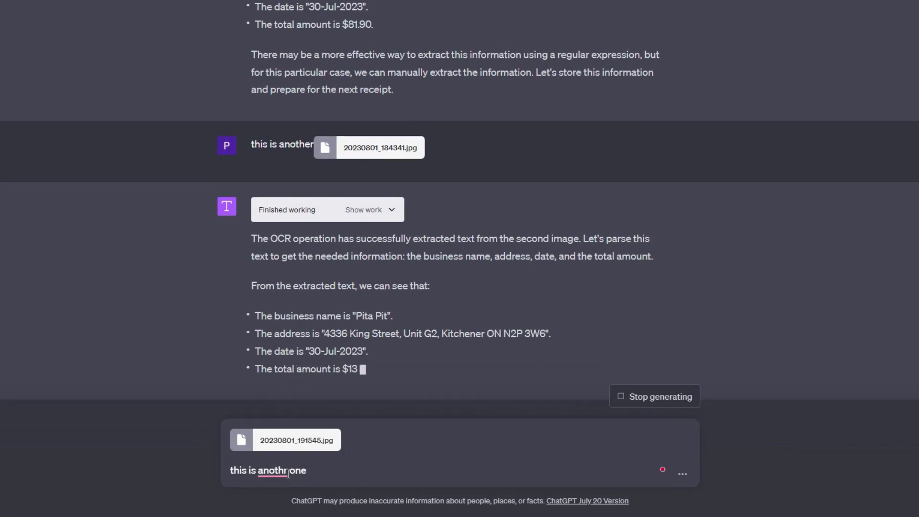
left_click(284, 472)
type("e")
left_click(340, 470)
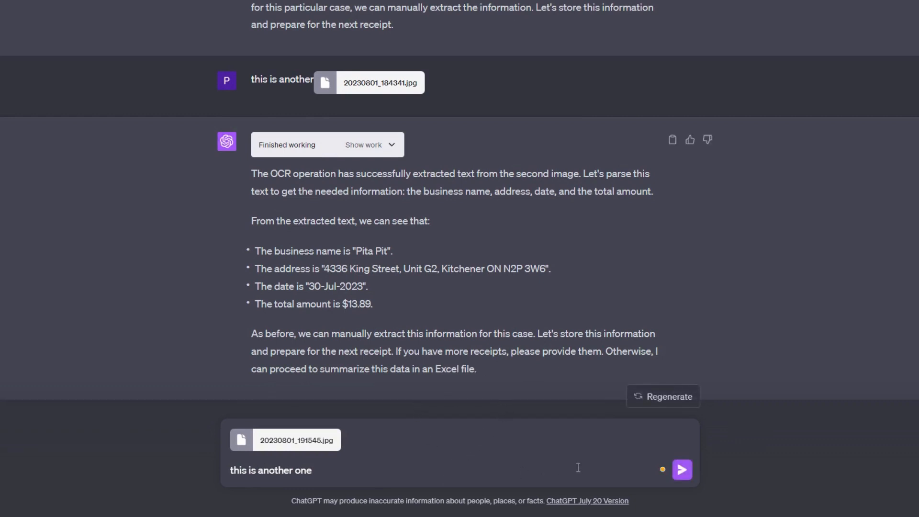
left_click(686, 474)
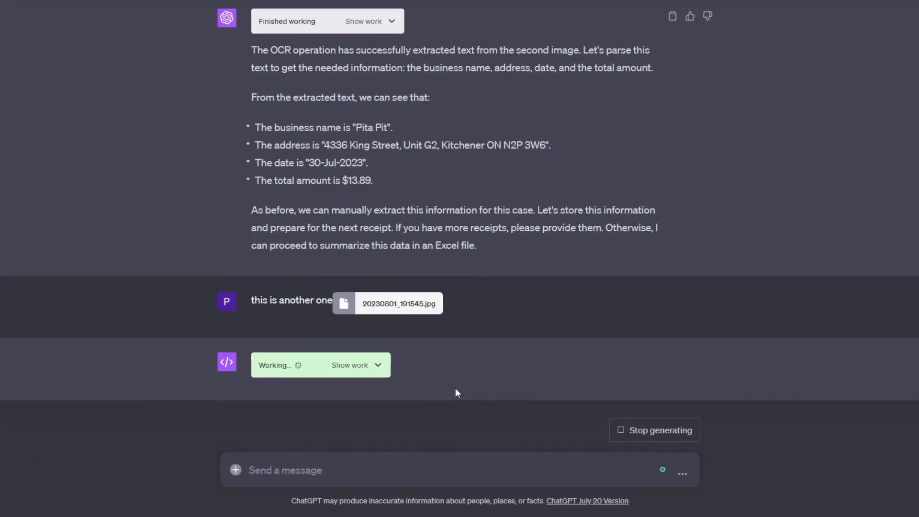
Attach 20230801_191554.jpg and send it with "and this is the last one. Please summarize in an excel and give me the total spending".
left_click(236, 469)
left_click(322, 33)
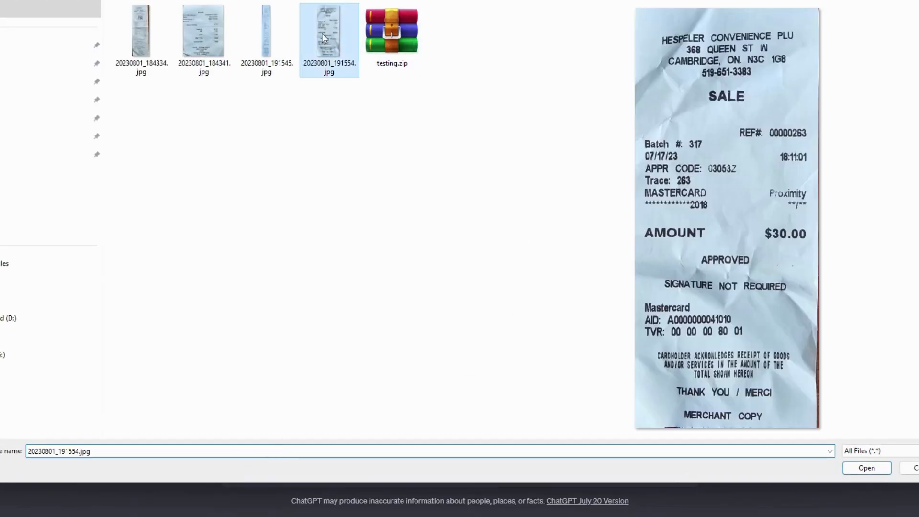
left_click(863, 467)
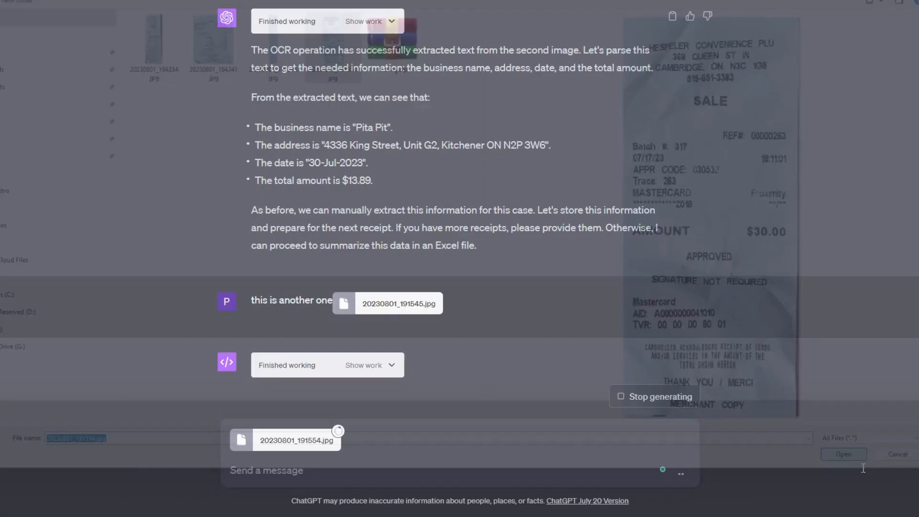
type("a")
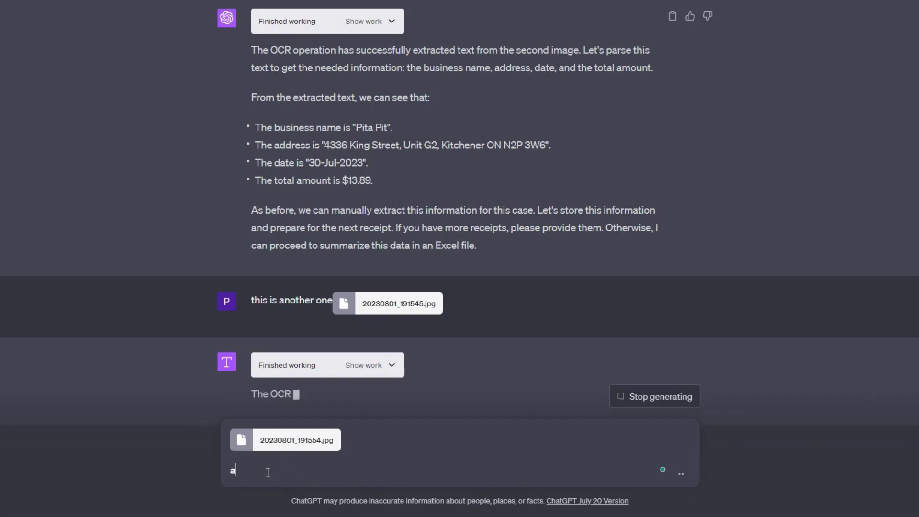
type("nd this is the last")
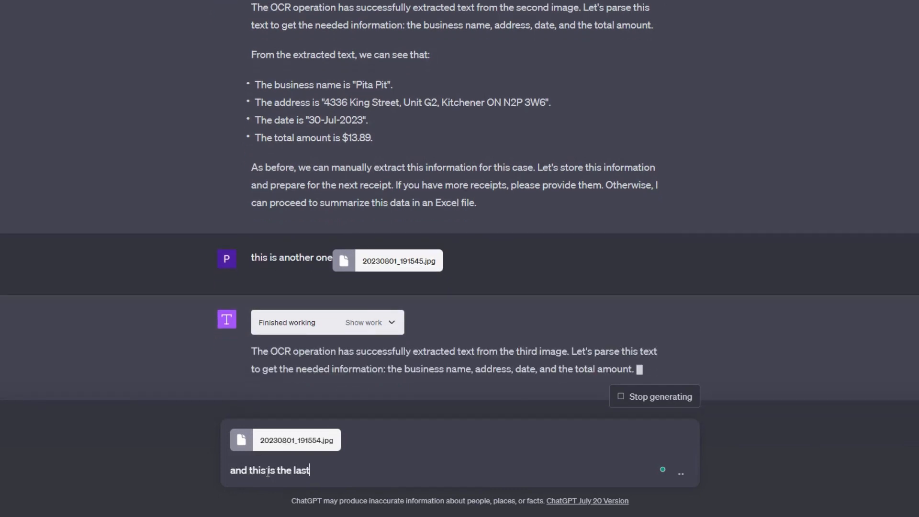
type(" one. Ple")
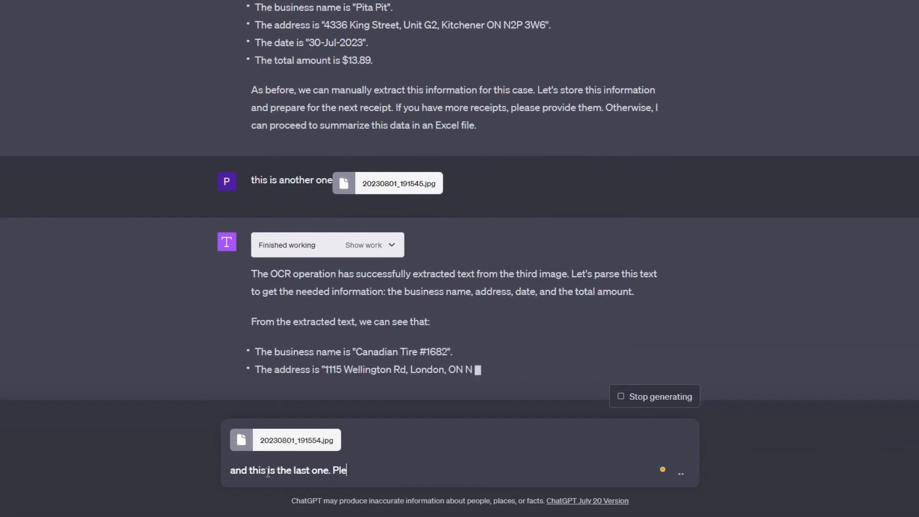
type("ase summarize")
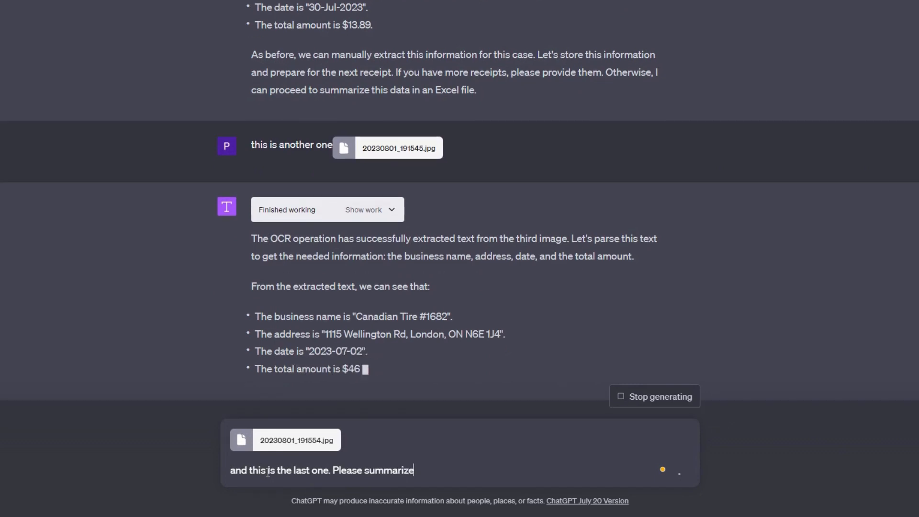
type(" in an excel and ")
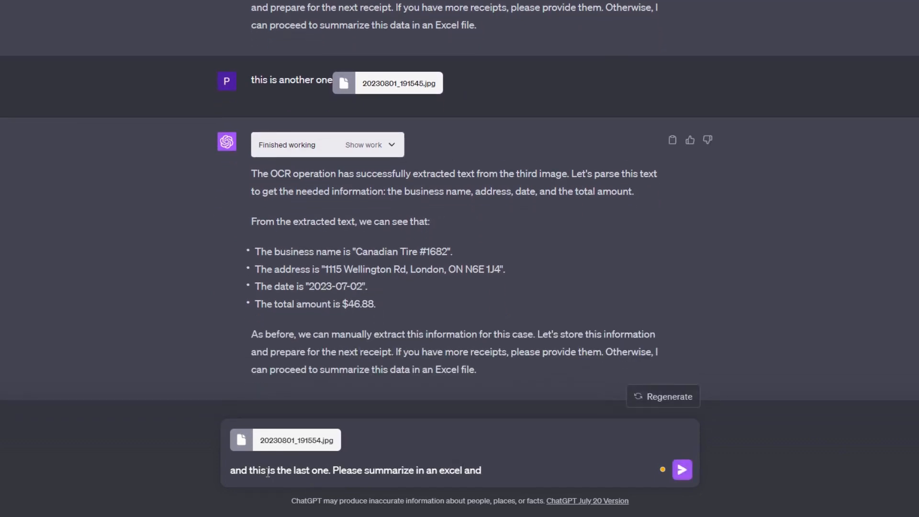
type("give me the total spending")
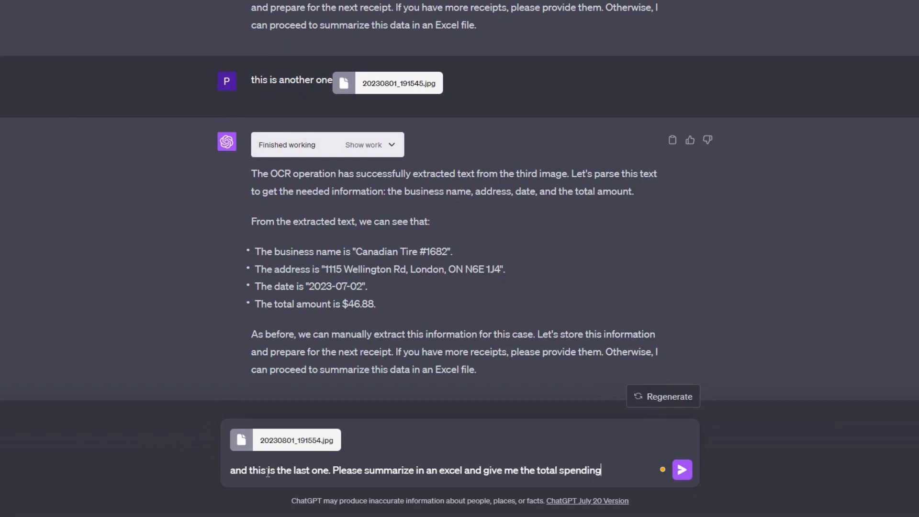
left_click(683, 470)
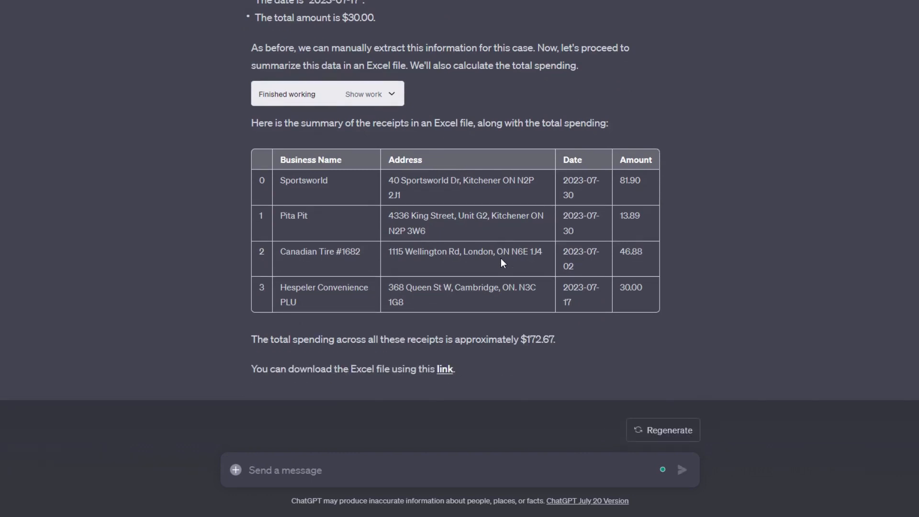
Download the generated receipt summary file and open it in Excel.
left_click(445, 372)
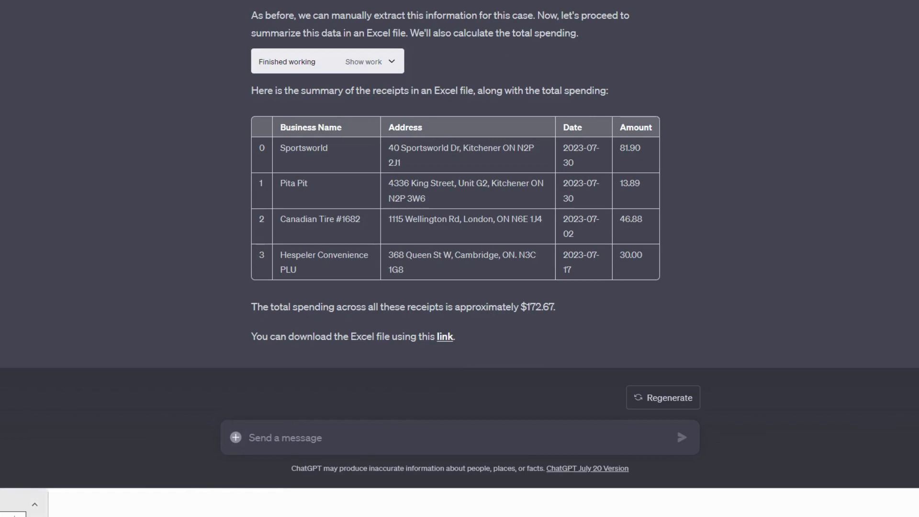
left_click(17, 503)
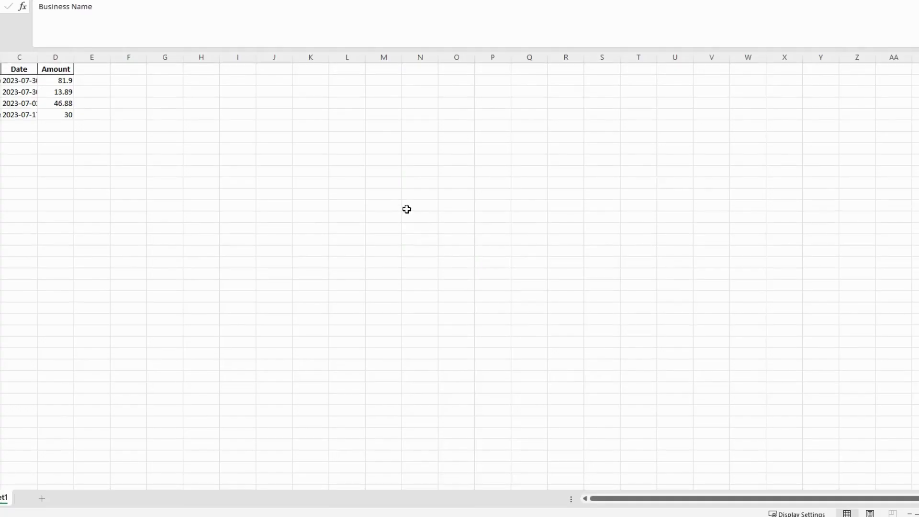
Autofit the Business Name, Address, Date and Amount columns of the receipt summary to their contents.
scroll(452, 264, "left", 2)
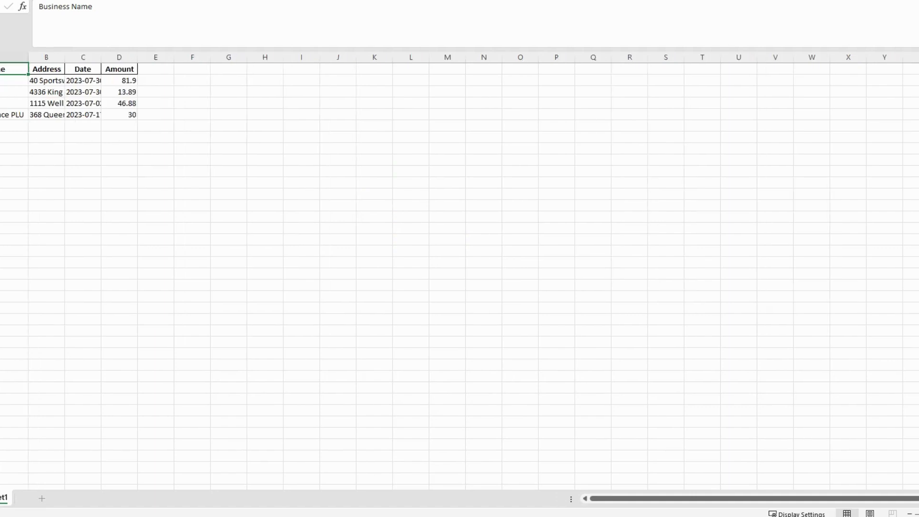
double_click(61, 58)
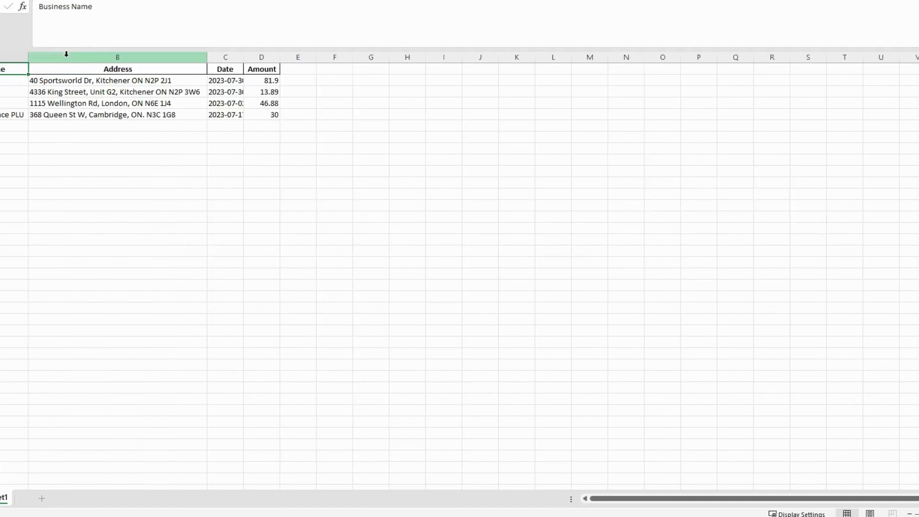
double_click(243, 57)
double_click(285, 58)
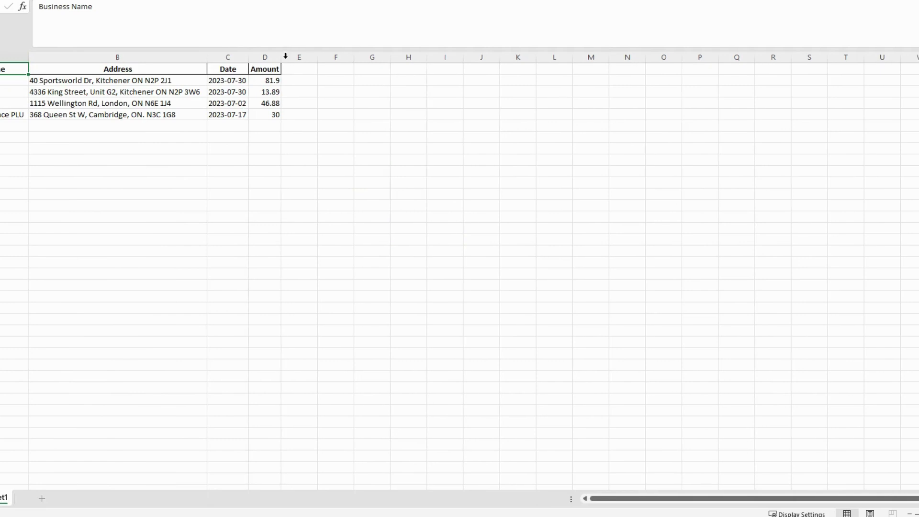